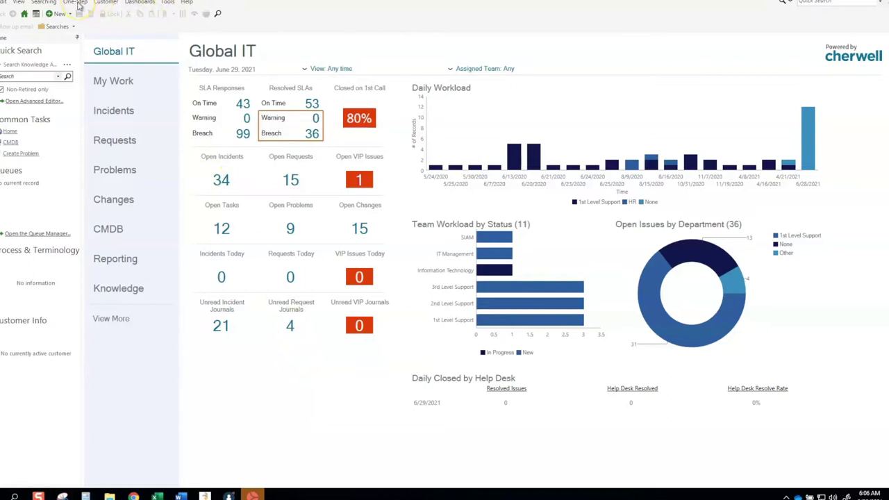
# Step: Open the One-Step Action Manager and filter it to Incident one-step actions
pyautogui.click(79, 3)
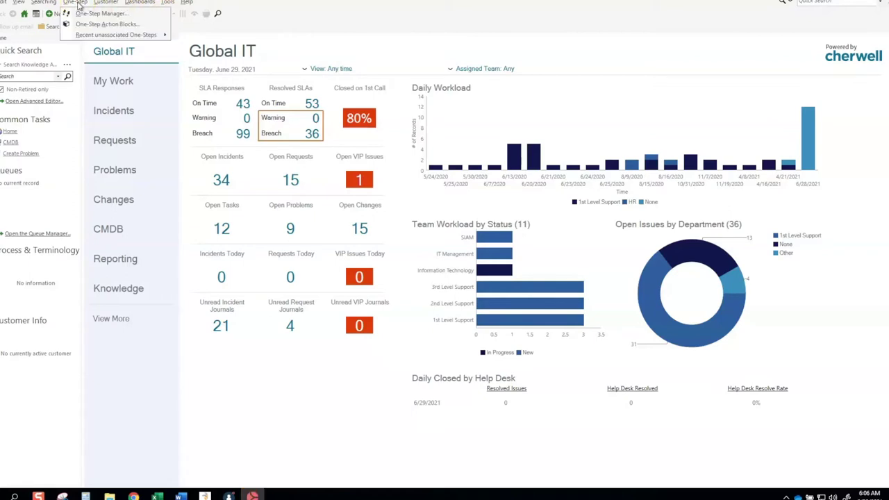
pyautogui.click(84, 10)
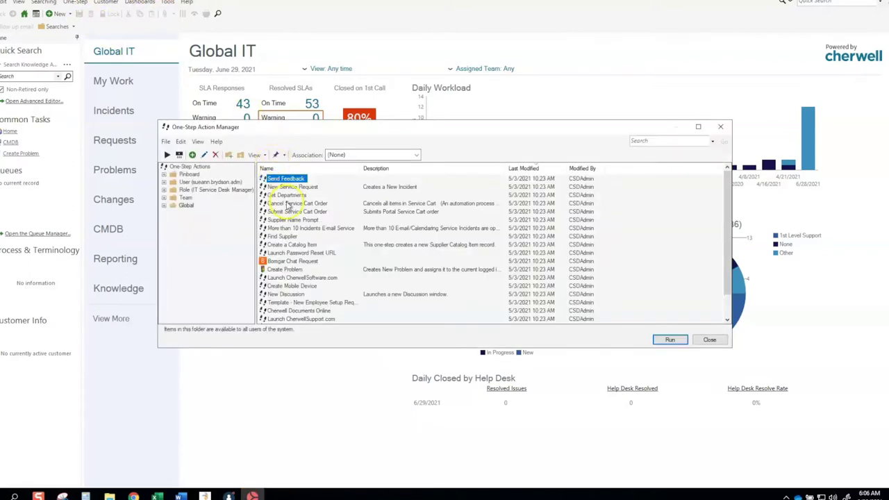
pyautogui.click(372, 154)
pyautogui.scroll(-3, 363, 240)
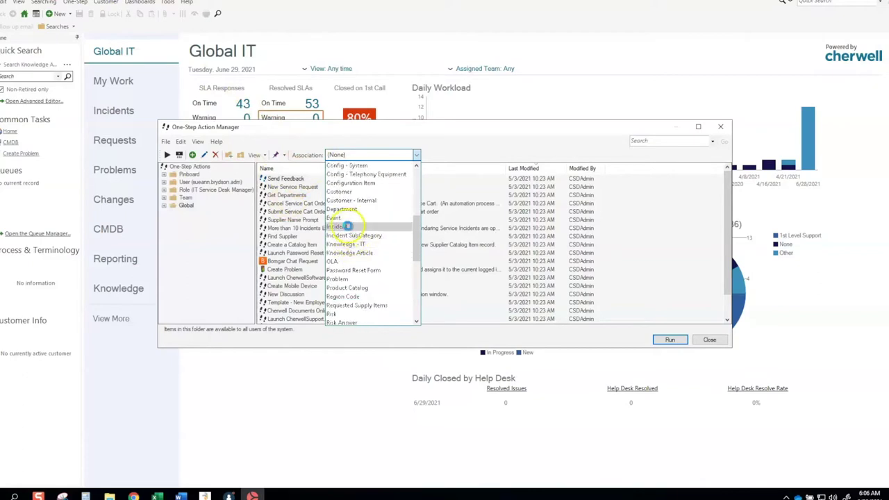
pyautogui.click(346, 226)
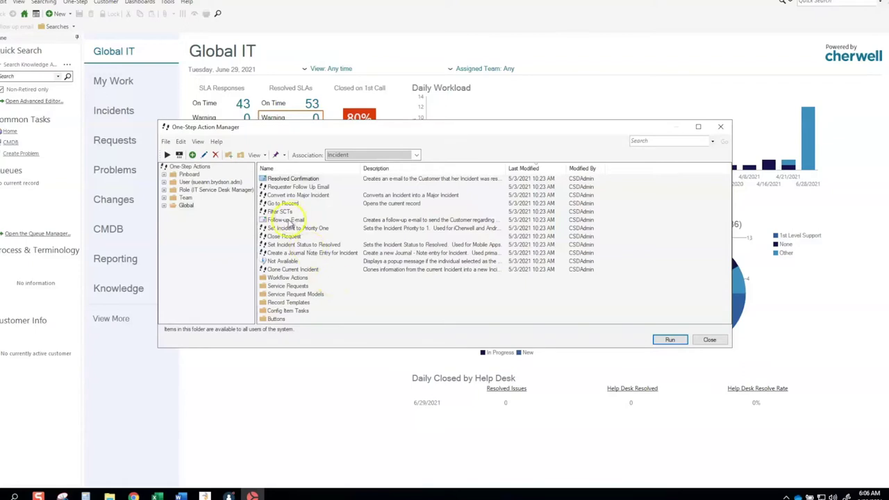
# Step: Open the Follow-up E-mail one-step for editing
pyautogui.click(291, 221)
pyautogui.rightClick(291, 223)
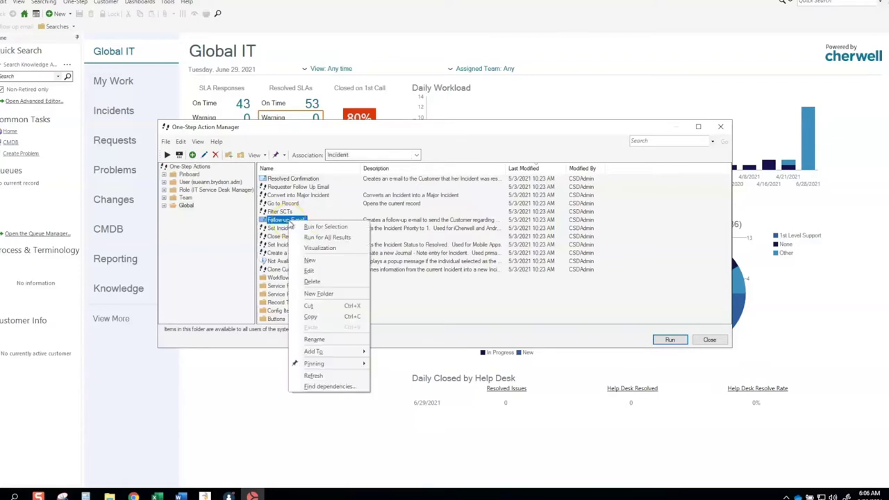
pyautogui.click(309, 273)
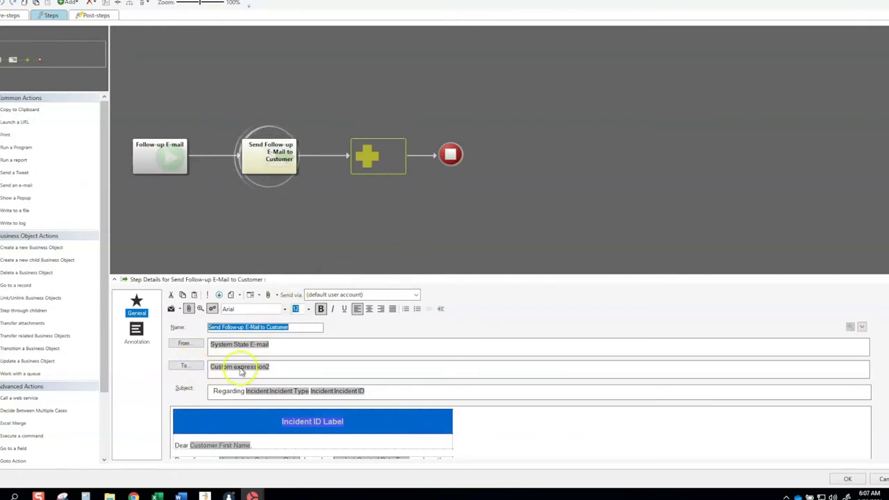
# Step: Review the To field's Case expression, which sends to the DEV address on DEV, then close it unchanged
pyautogui.rightClick(241, 372)
pyautogui.click(260, 390)
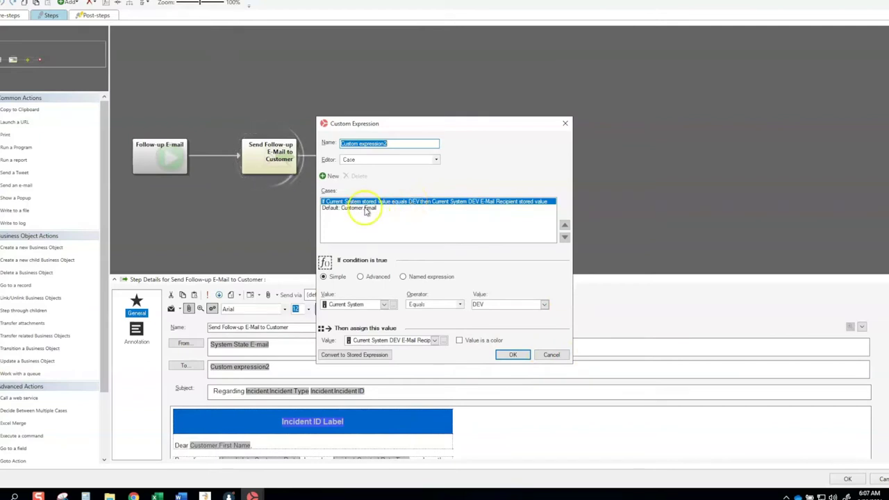
pyautogui.click(552, 354)
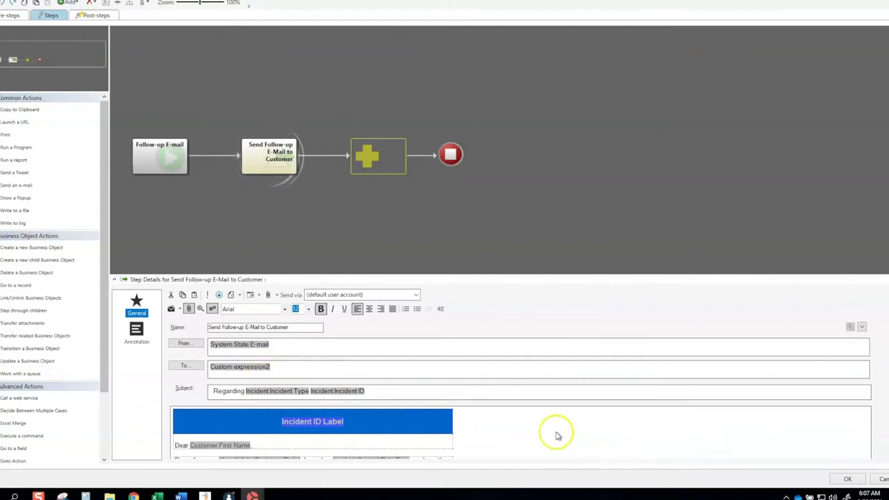
# Step: Open the full e-mail body editor with the cursor on the empty line below System State E-mail
pyautogui.scroll(-3, 556, 435)
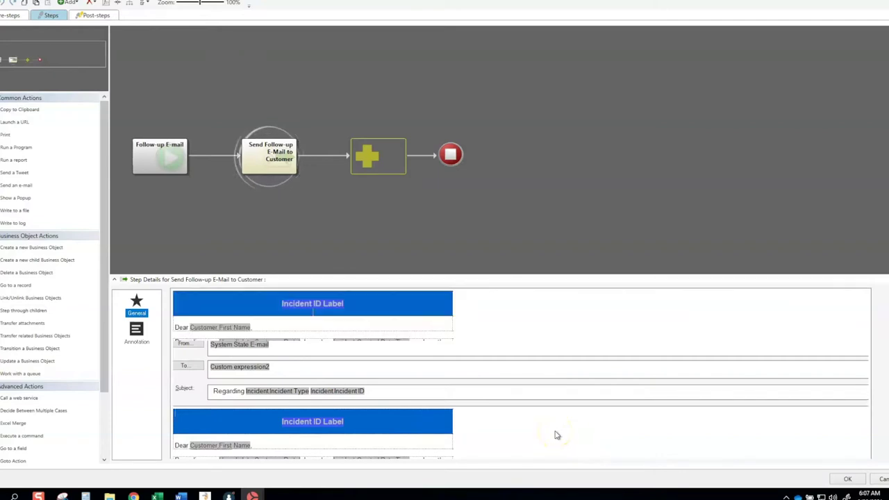
pyautogui.scroll(3, 571, 426)
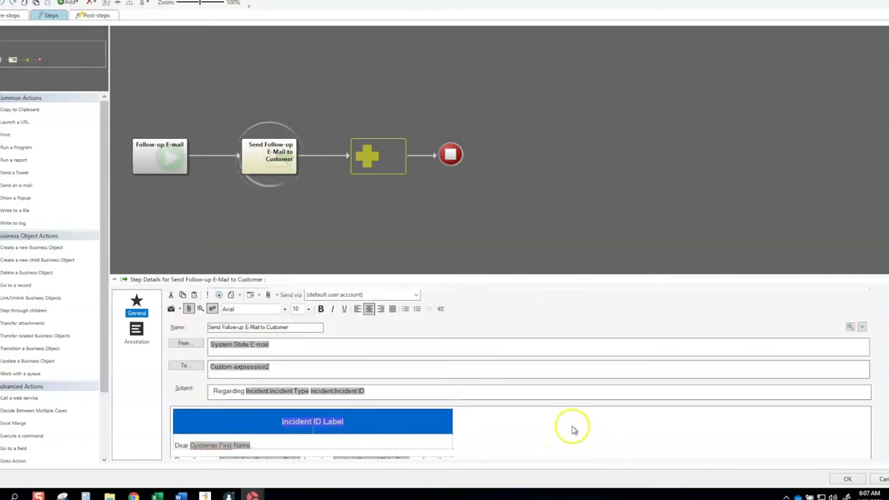
pyautogui.click(850, 327)
pyautogui.click(280, 274)
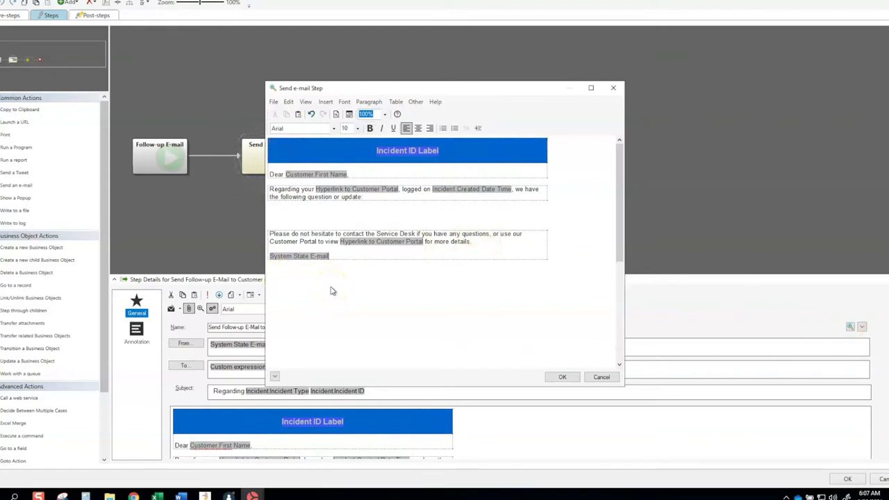
pyautogui.click(330, 289)
pyautogui.click(289, 224)
pyautogui.click(275, 277)
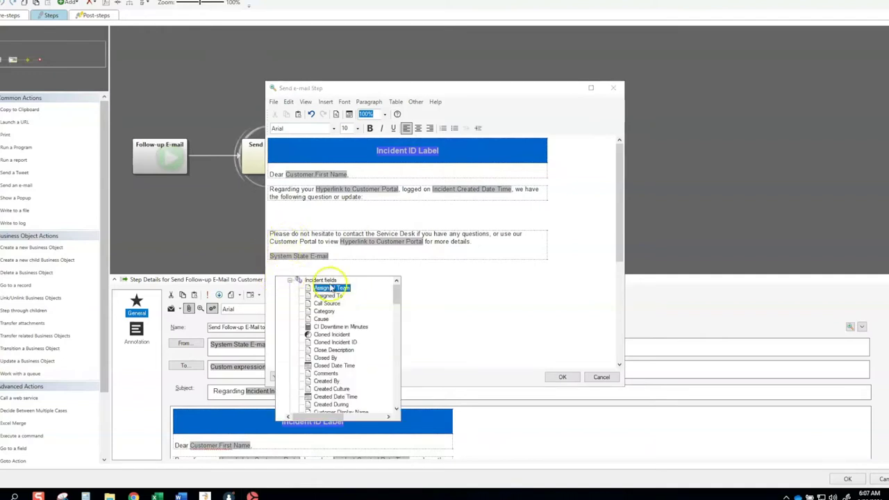
# Step: Create a new custom expression from the Expressions group of insertable fields
pyautogui.click(291, 281)
pyautogui.scroll(-5, 306, 305)
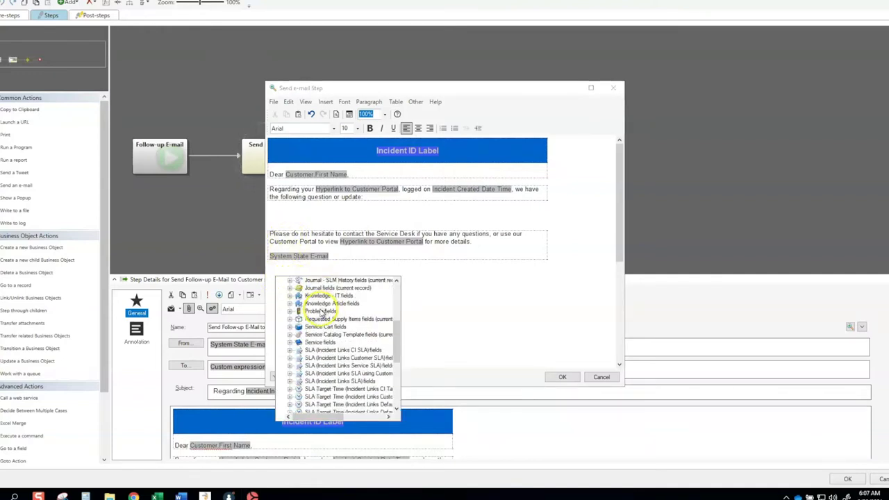
pyautogui.scroll(-3, 316, 320)
pyautogui.scroll(-2, 306, 347)
pyautogui.doubleClick(314, 358)
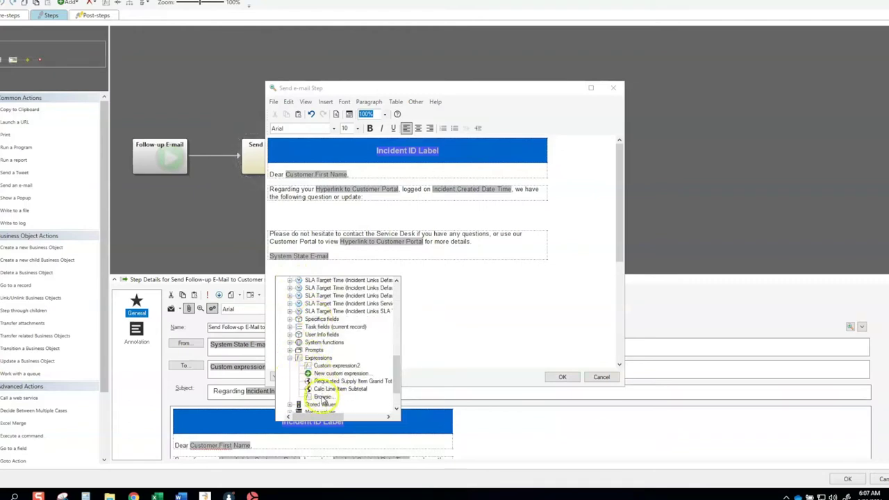
pyautogui.click(323, 376)
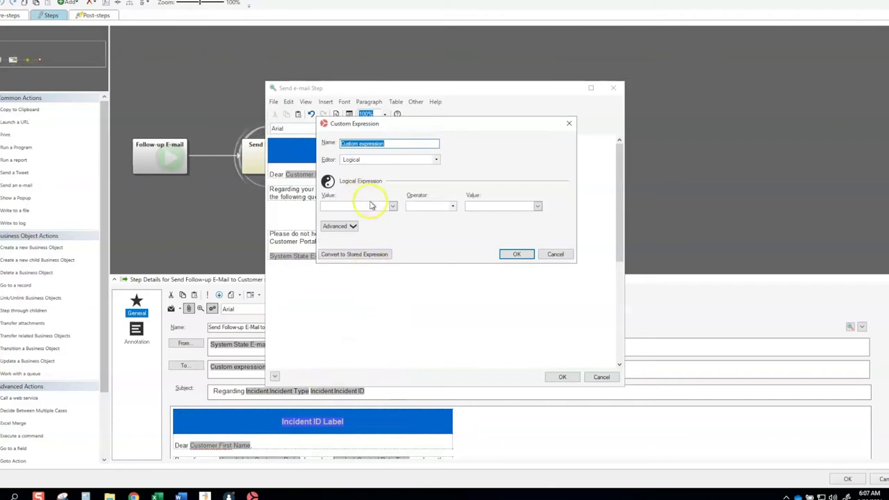
# Step: Make the expression case-based, testing the Current System stored value
pyautogui.click(393, 207)
pyautogui.click(368, 160)
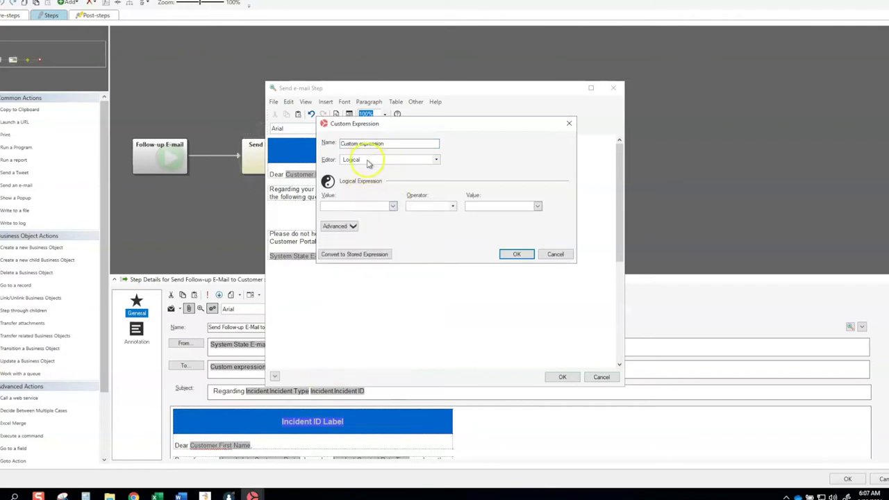
pyautogui.click(351, 177)
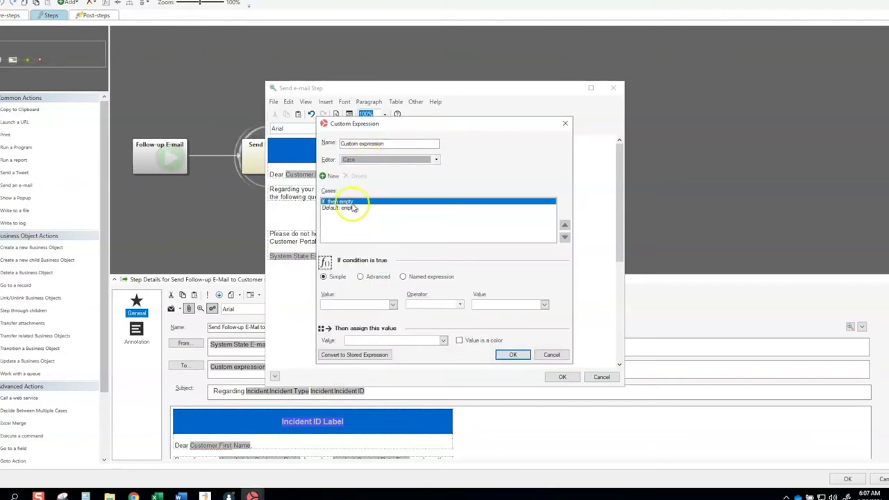
pyautogui.click(393, 304)
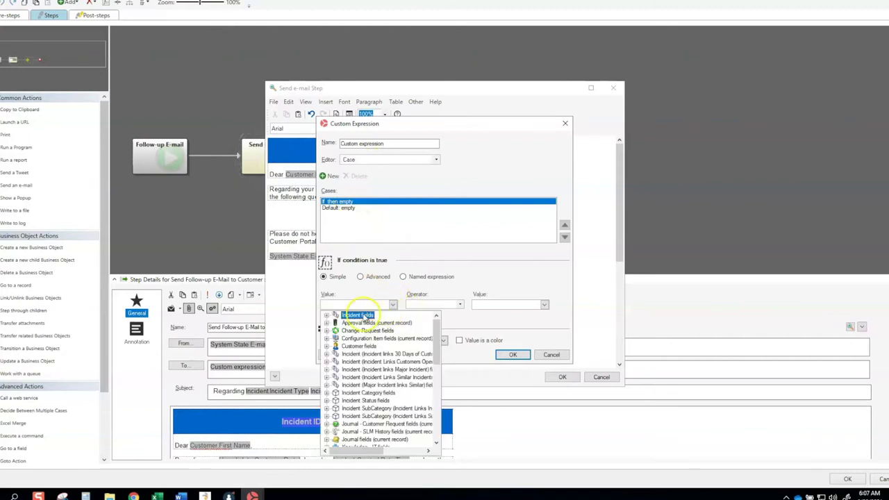
pyautogui.scroll(-3, 354, 340)
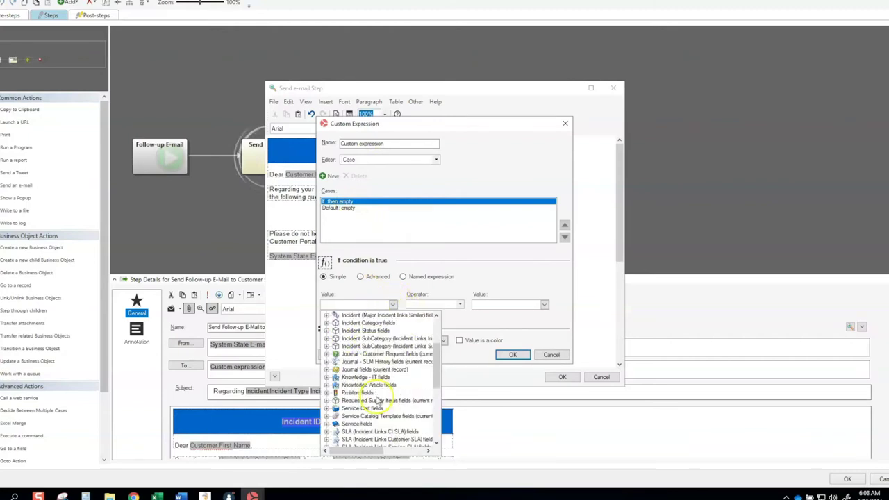
pyautogui.scroll(-4, 360, 368)
pyautogui.scroll(-3, 365, 389)
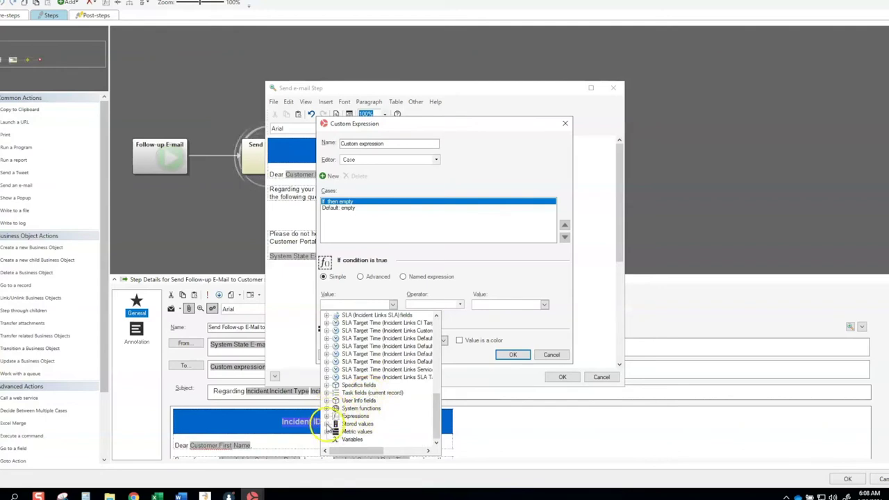
pyautogui.click(327, 423)
pyautogui.click(381, 423)
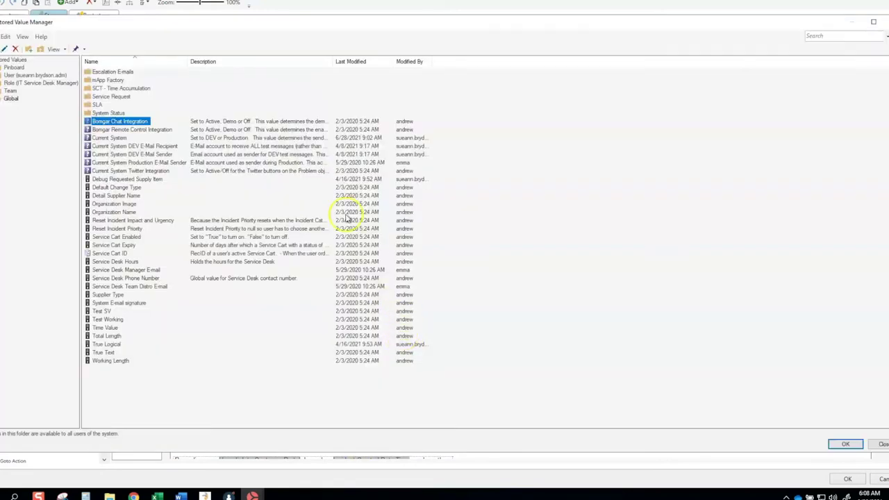
pyautogui.doubleClick(115, 138)
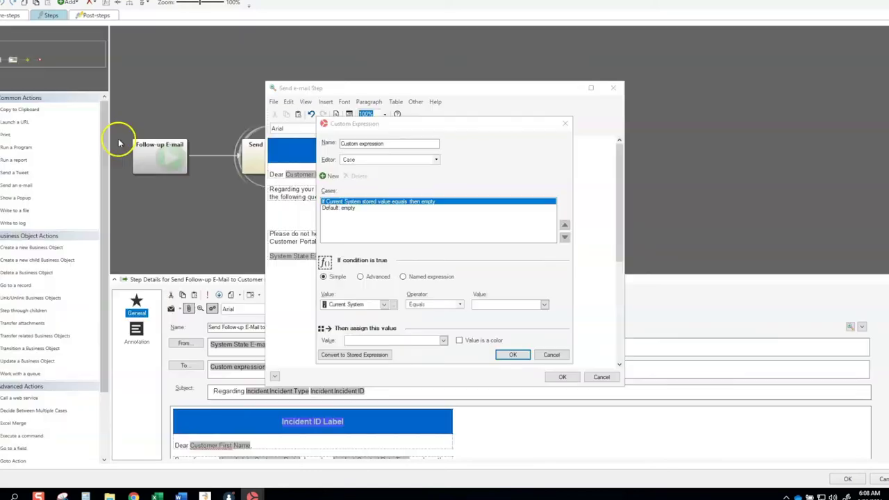
# Step: When it equals DEV return Customer Email, leave the default empty, and insert the expression
pyautogui.click(487, 304)
pyautogui.write('DEV')
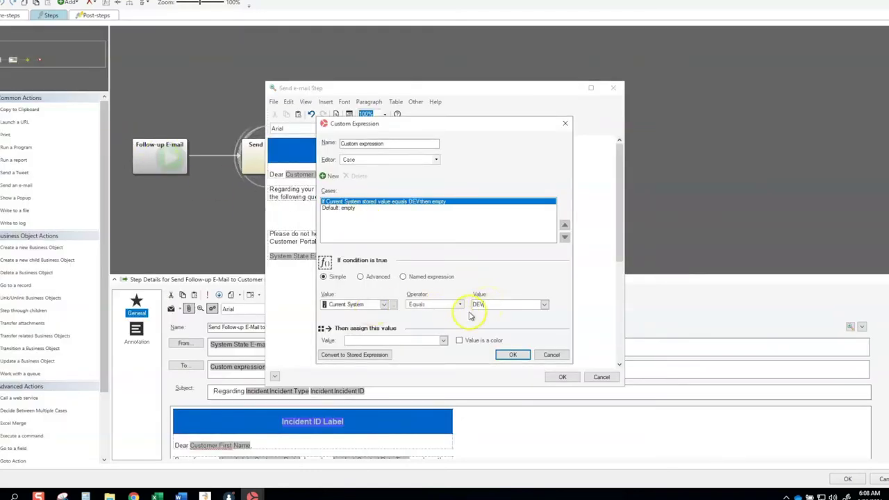
pyautogui.click(443, 341)
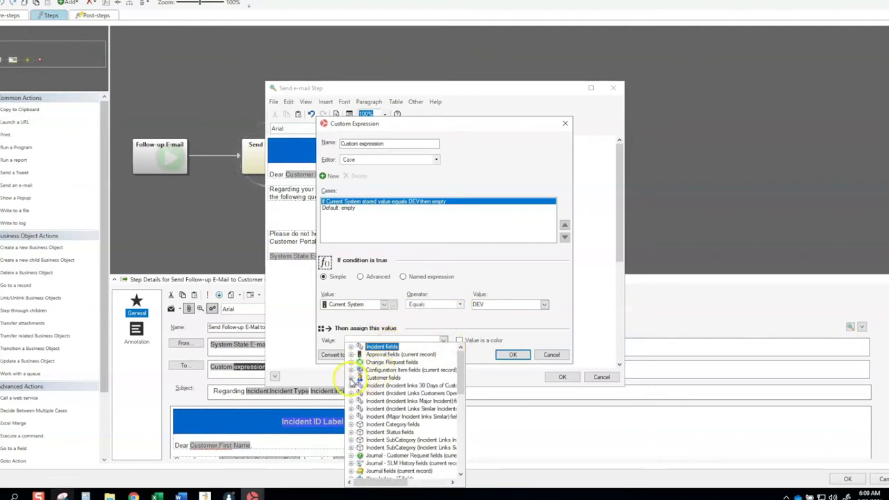
pyautogui.click(352, 378)
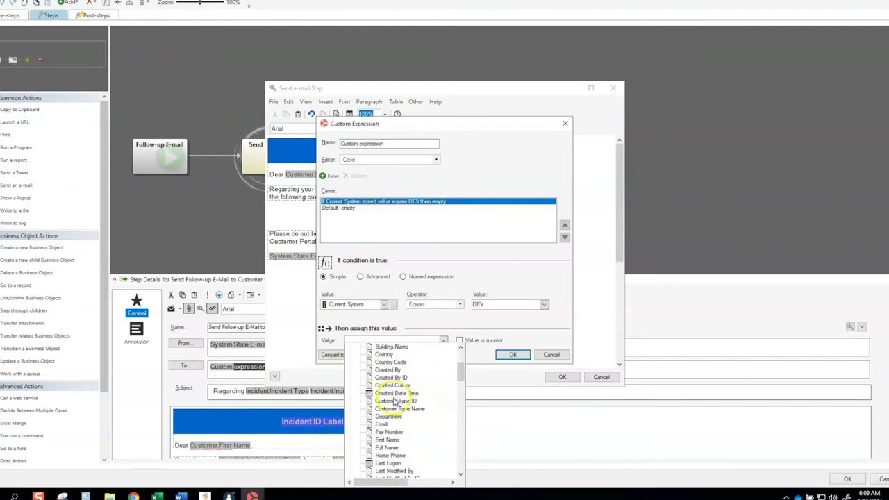
pyautogui.click(383, 423)
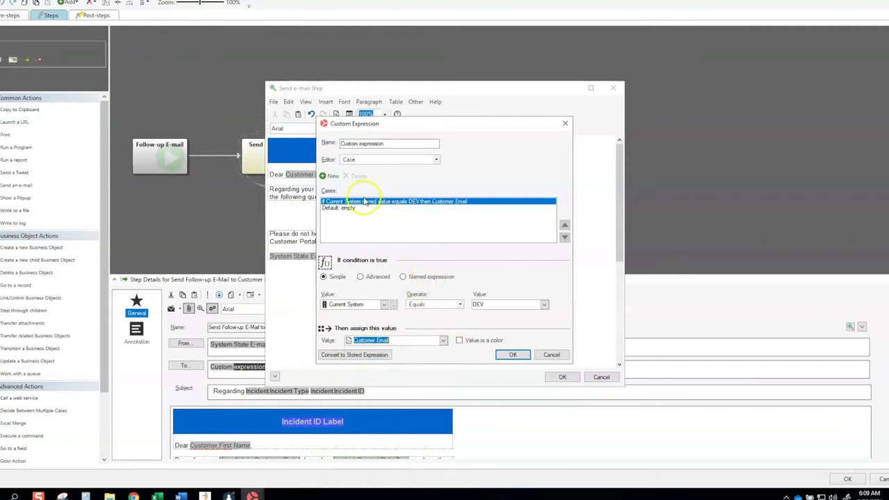
pyautogui.click(341, 209)
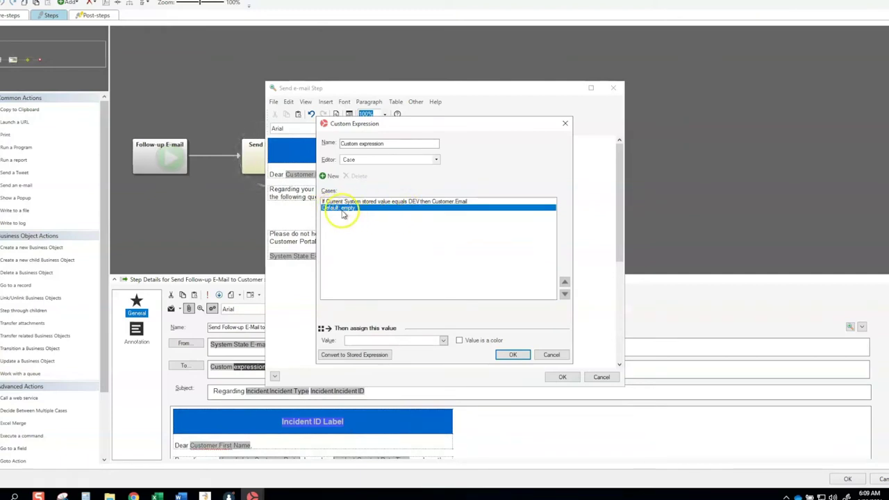
pyautogui.click(513, 355)
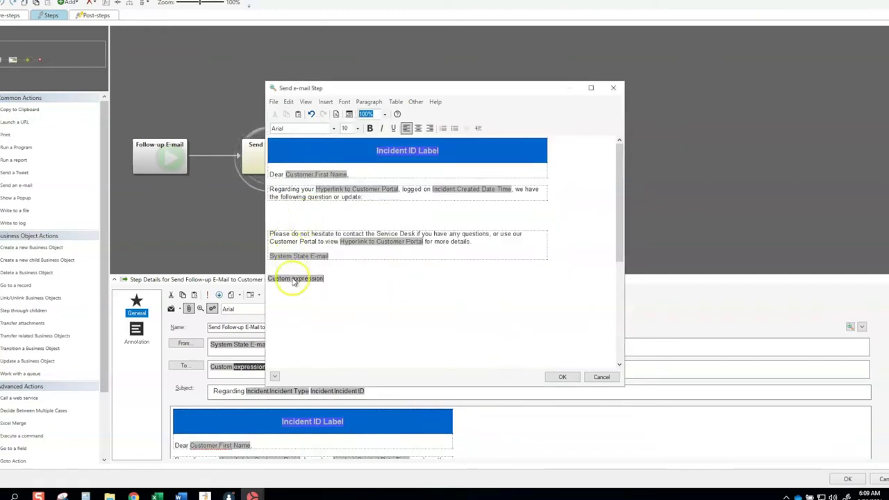
# Step: Save the Send e-mail step, close the manager, and list Incidents via Quick Search
pyautogui.click(562, 378)
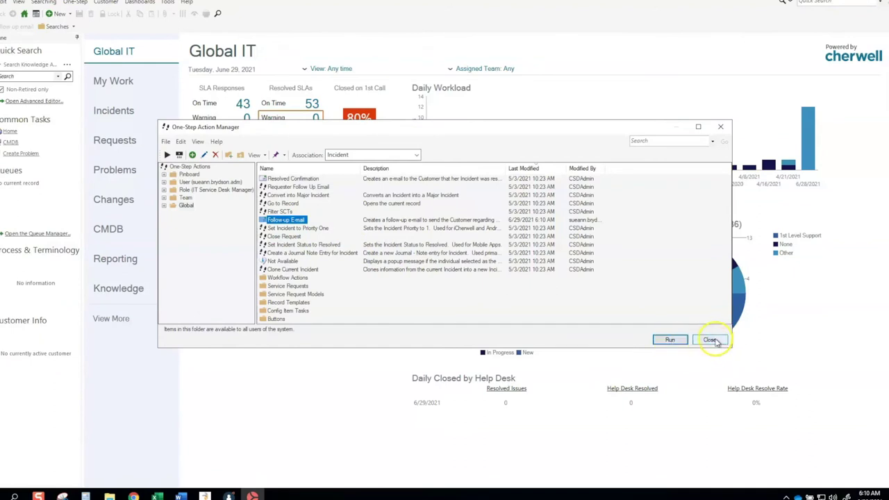
pyautogui.click(710, 340)
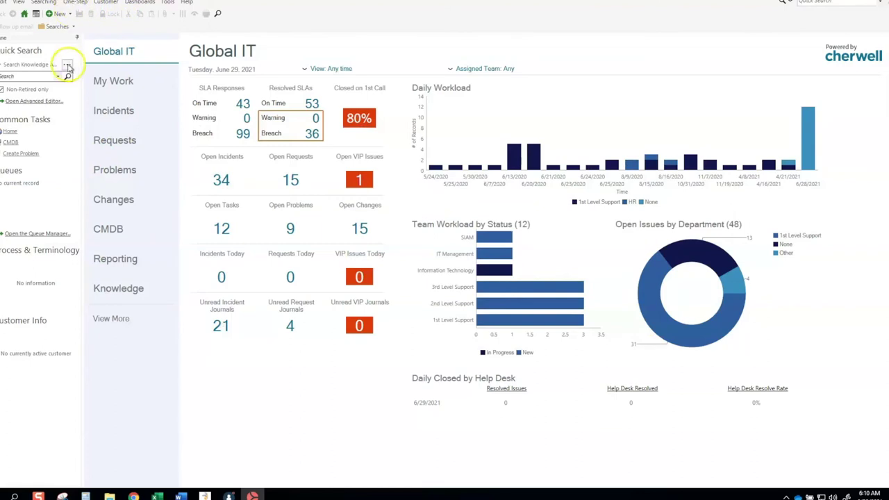
pyautogui.click(35, 64)
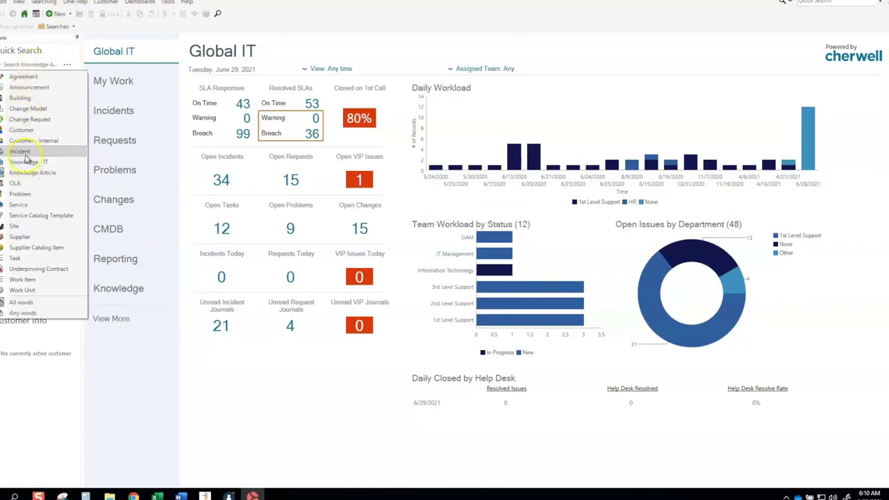
pyautogui.click(40, 70)
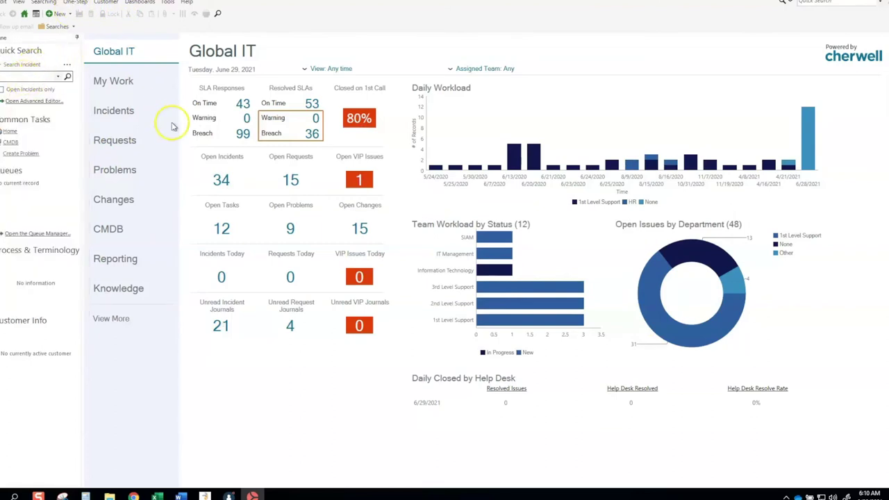
pyautogui.click(196, 98)
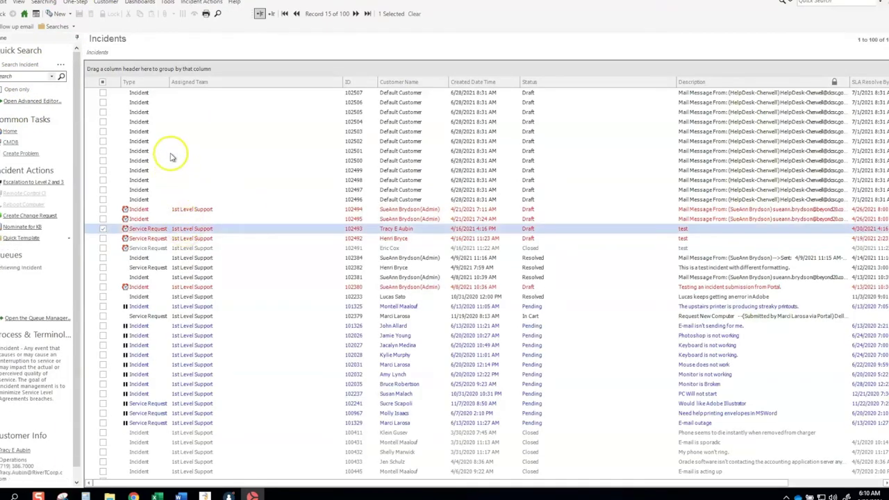
pyautogui.click(76, 2)
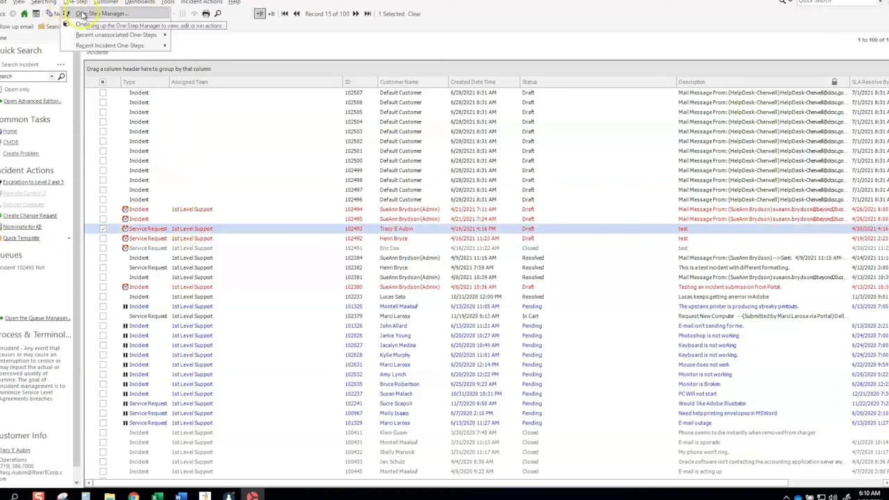
# Step: Run Follow-up E-mail on incident 102493 and confirm the customer's e-mail appears in the body
pyautogui.click(82, 14)
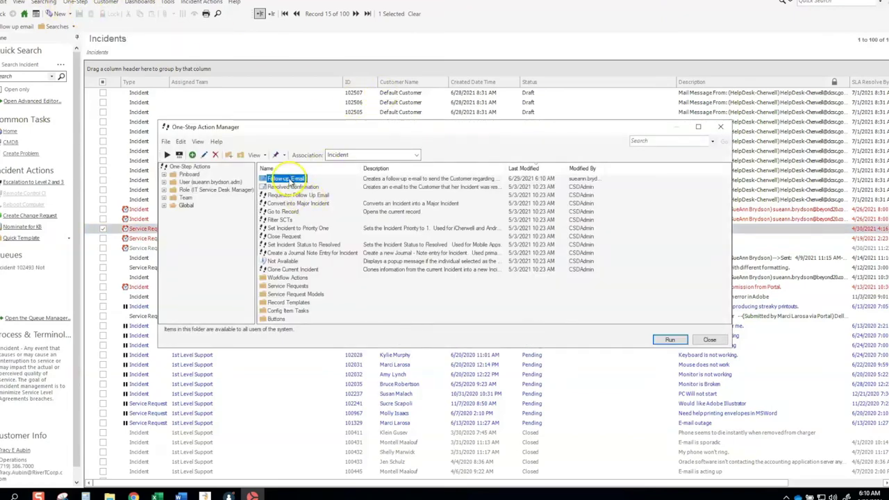
pyautogui.rightClick(290, 182)
pyautogui.click(314, 187)
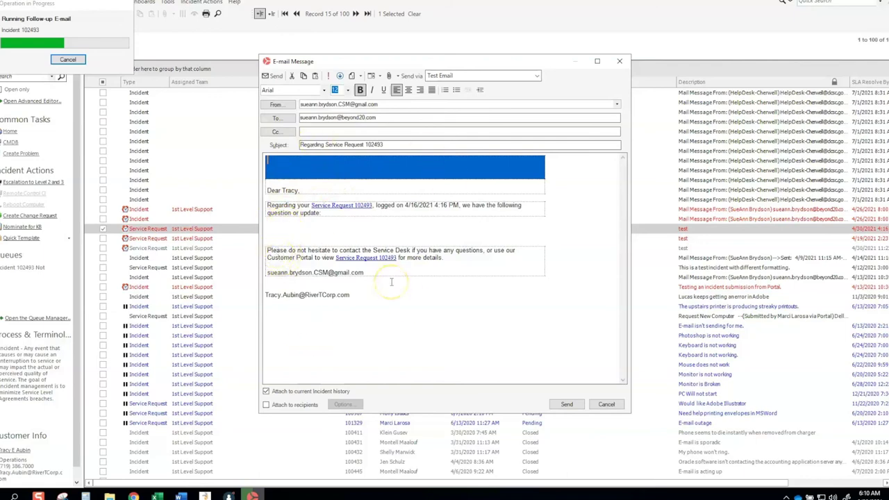
pyautogui.moveTo(363, 297); pyautogui.dragTo(266, 295)
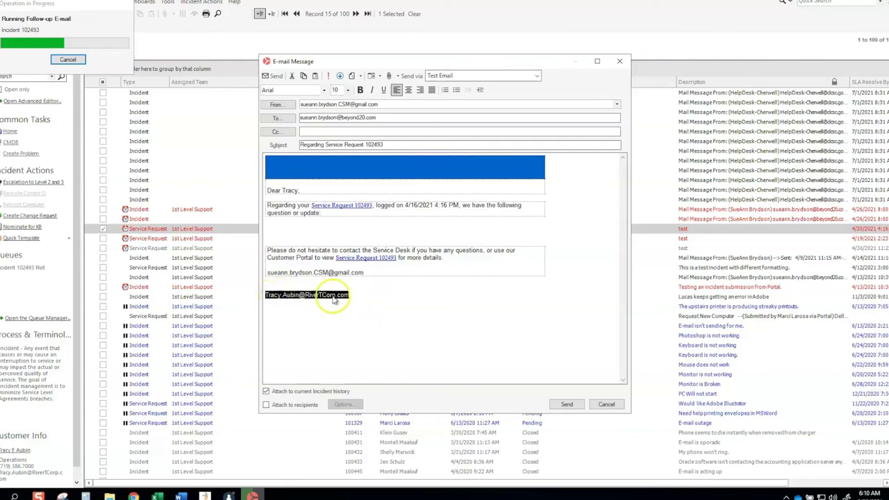
pyautogui.moveTo(441, 66); pyautogui.dragTo(716, 58)
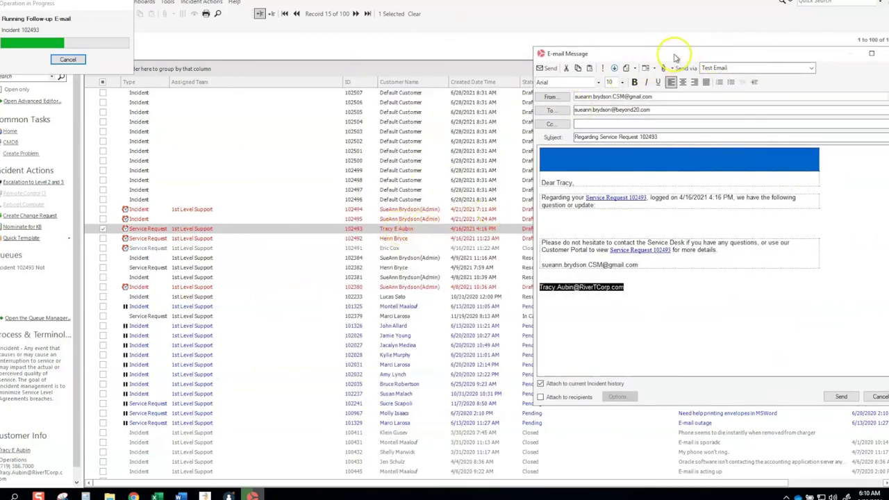
pyautogui.moveTo(677, 56); pyautogui.dragTo(424, 66)
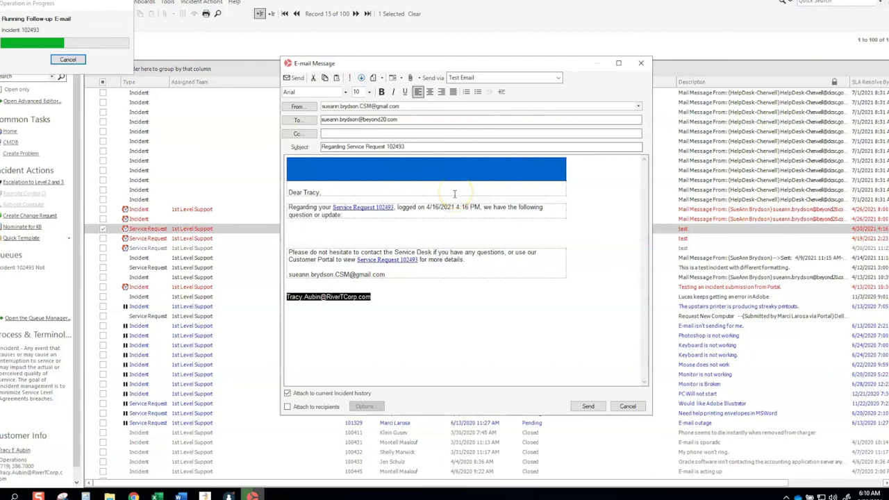
pyautogui.click(425, 186)
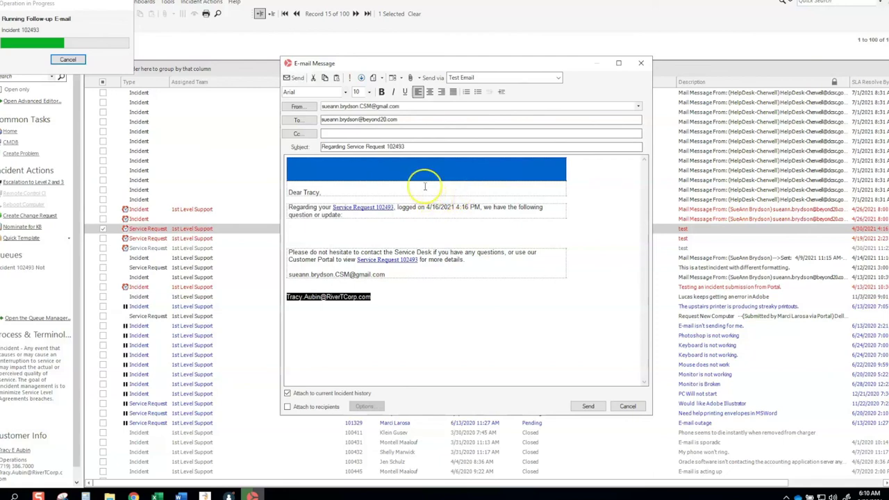